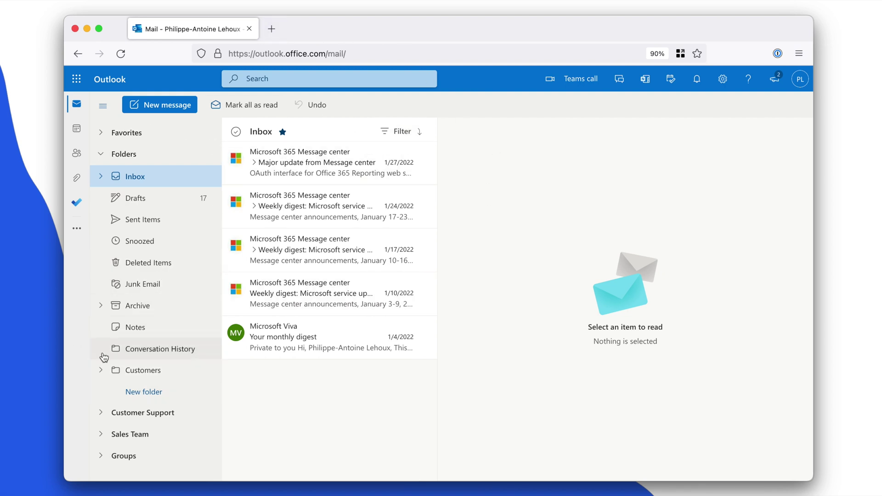
Expand Outlook's Customers folder to reveal its ACME inc. and Nation Corp. subfolders.
{"action": "left_click", "coordinate": [100, 370]}
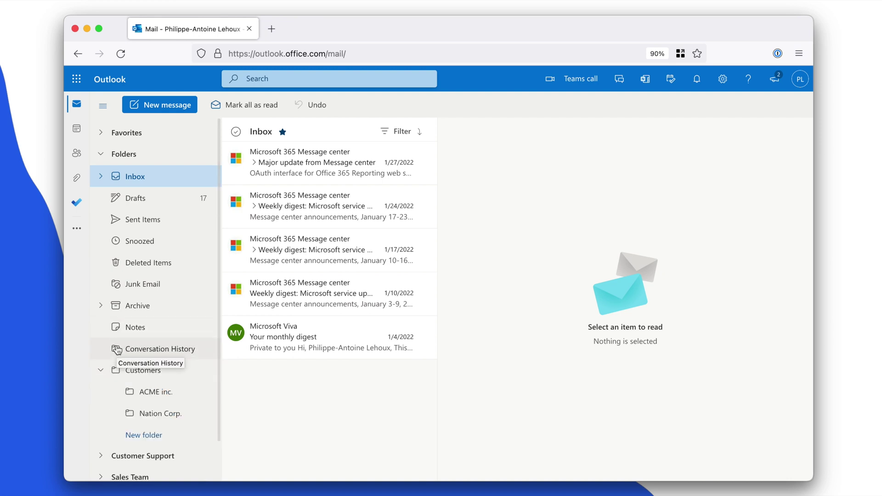
{"action": "scroll", "coordinate": [117, 349], "scroll_direction": "down", "scroll_amount": 2}
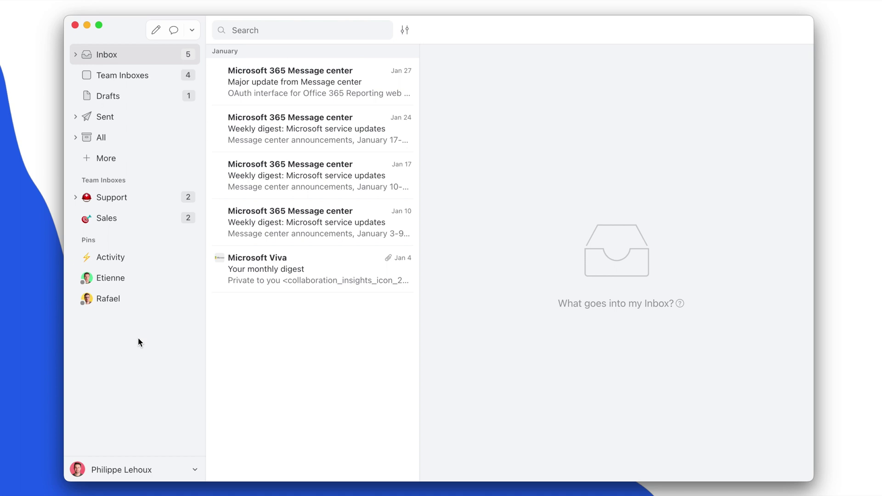
{"action": "mouse_move", "coordinate": [104, 180]}
{"action": "left_click", "coordinate": [99, 157]}
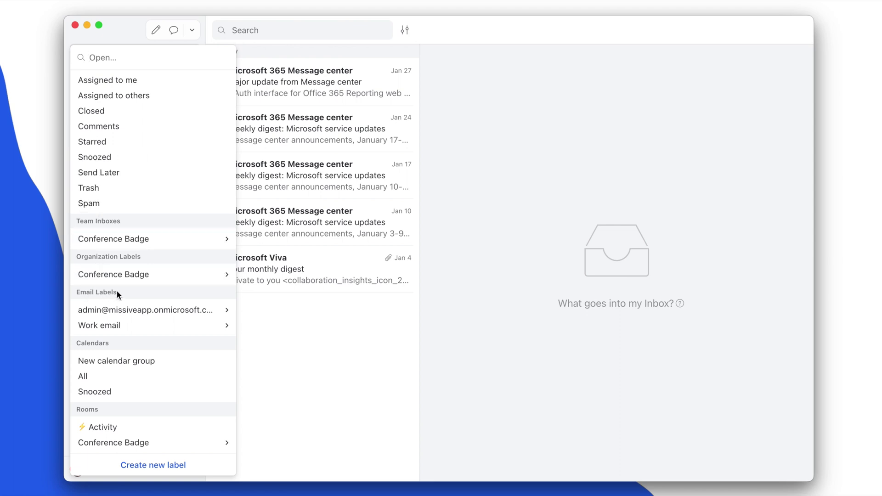
{"action": "left_click", "coordinate": [123, 311]}
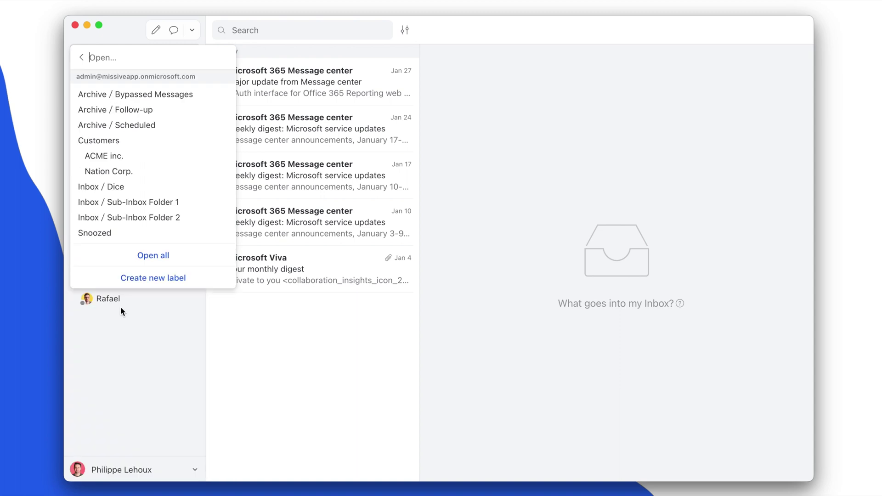
{"action": "left_click", "coordinate": [115, 142]}
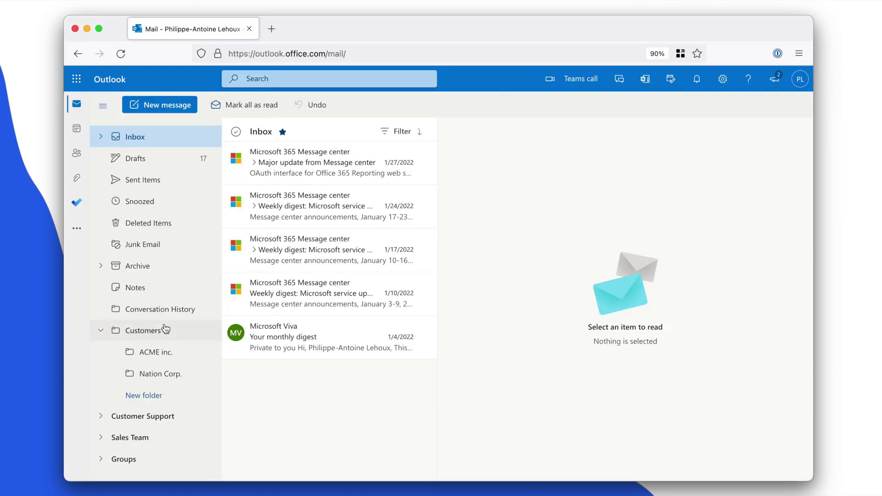
{"action": "left_click", "coordinate": [144, 331]}
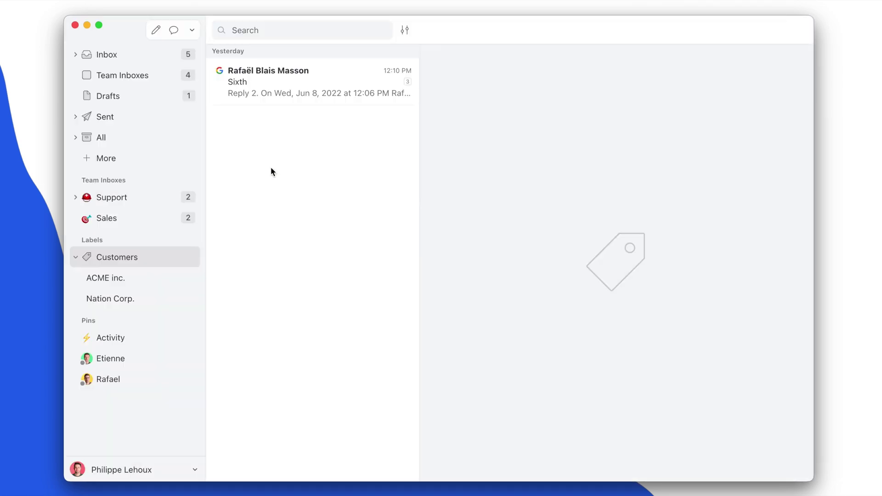
{"action": "left_click", "coordinate": [188, 258]}
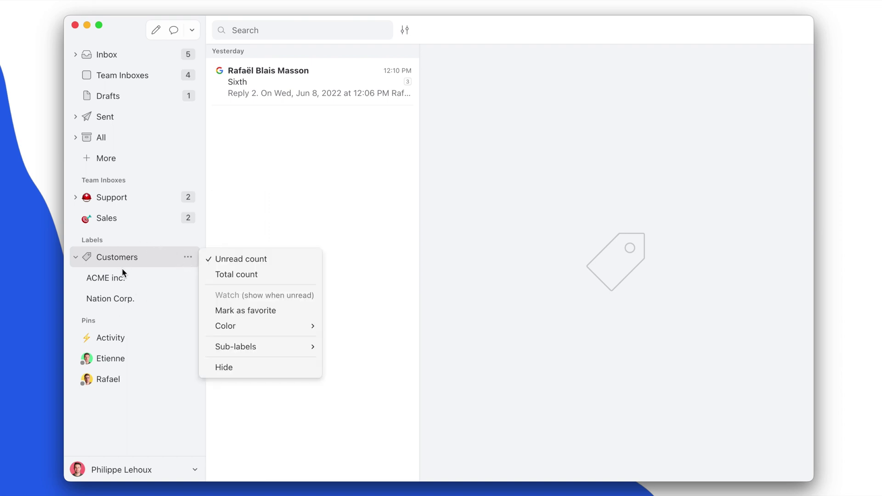
Hide the Customers label and open all the Outlook account's labels in the sidebar.
{"action": "left_click", "coordinate": [224, 367]}
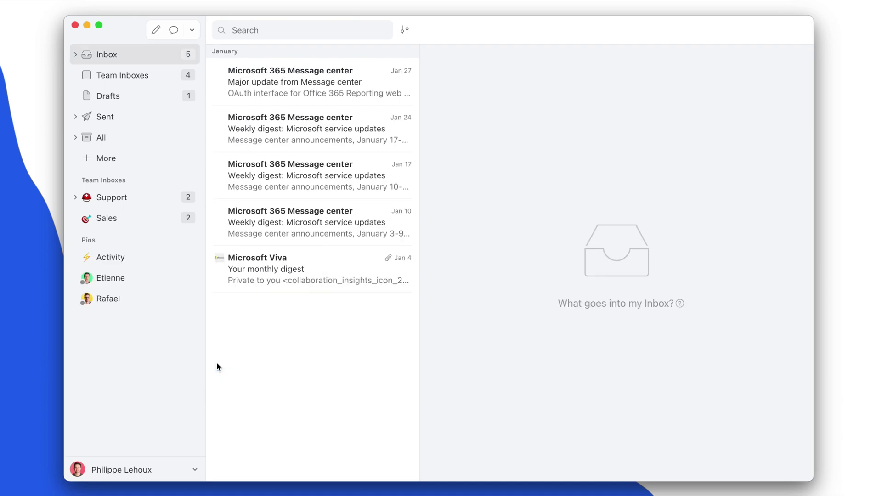
{"action": "left_click", "coordinate": [106, 158]}
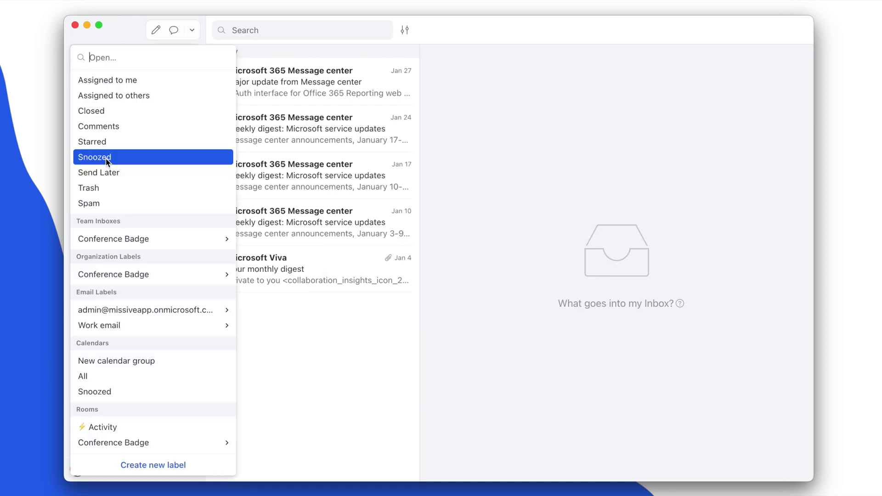
{"action": "left_click", "coordinate": [115, 310]}
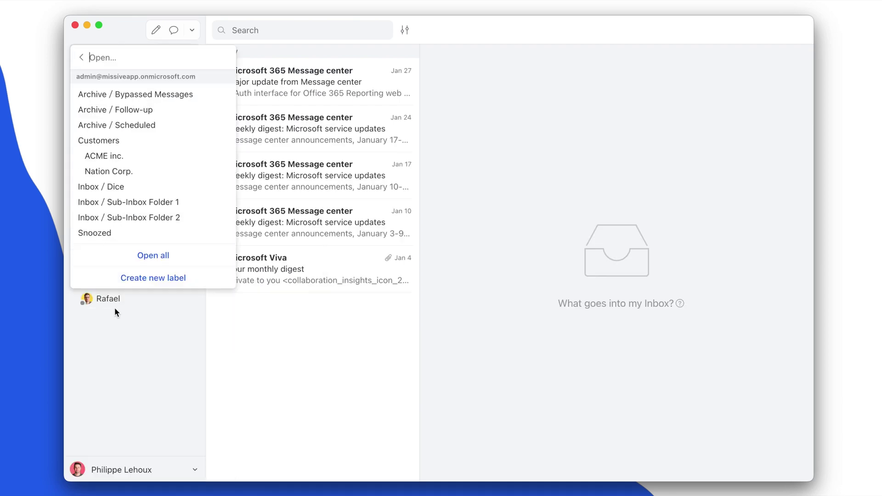
{"action": "left_click", "coordinate": [157, 256]}
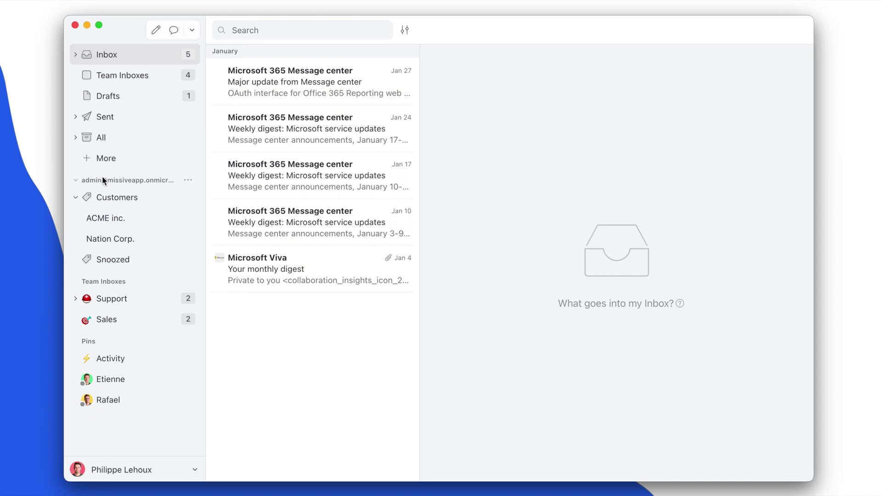
Hide Customers' sub-labels and collapse the new account label section.
{"action": "left_click", "coordinate": [75, 181]}
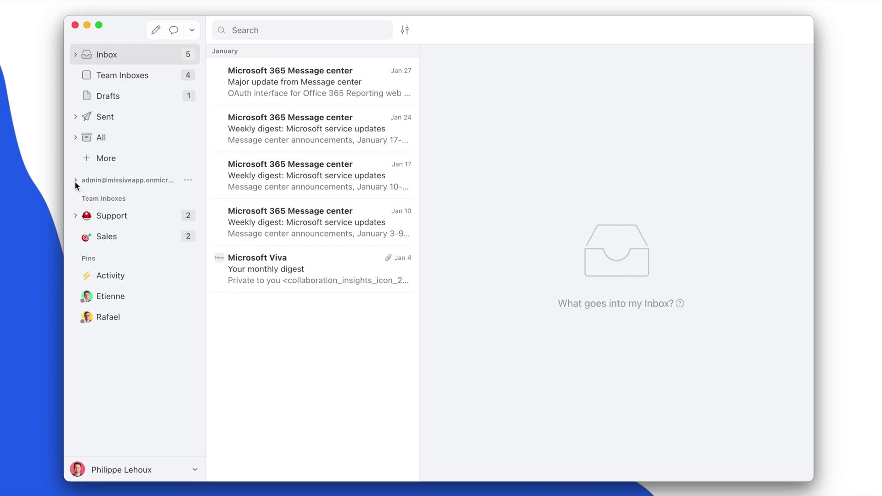
{"action": "left_click", "coordinate": [75, 182]}
{"action": "left_click", "coordinate": [77, 197]}
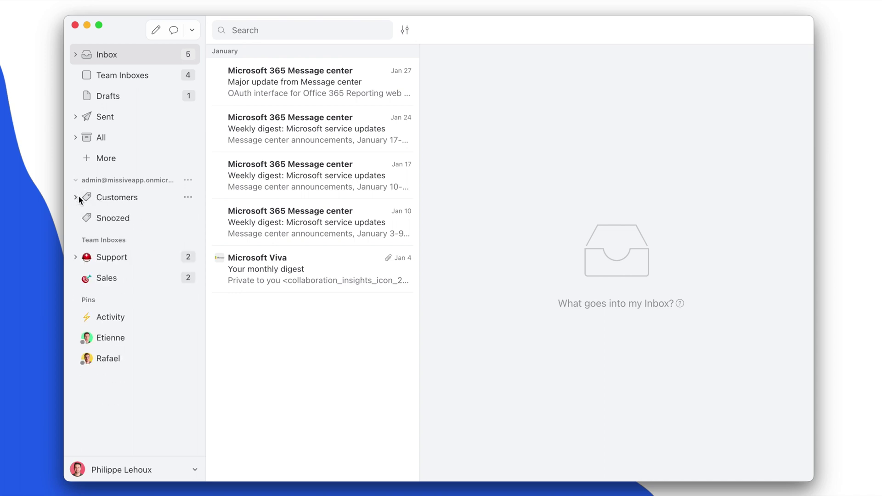
{"action": "left_click", "coordinate": [75, 181]}
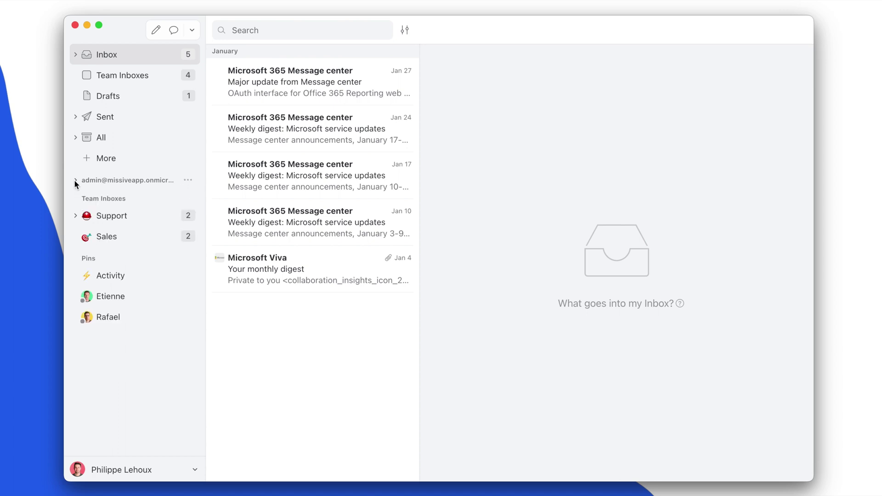
{"action": "left_click", "coordinate": [75, 180]}
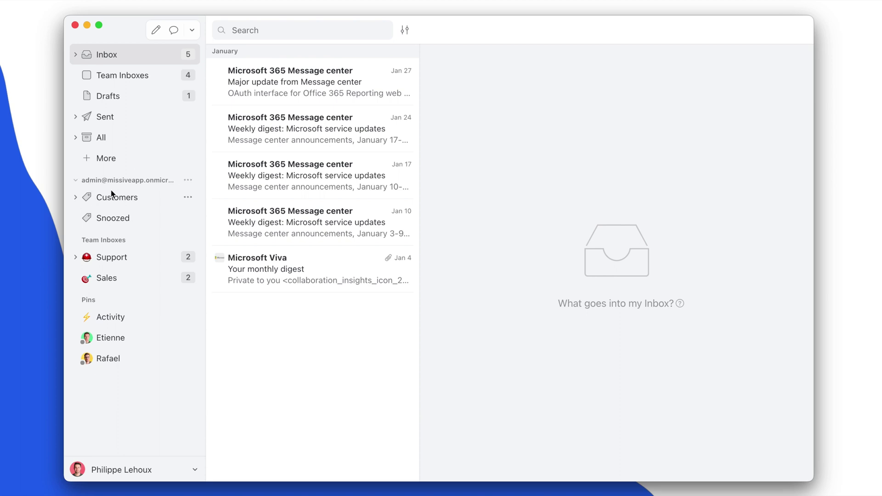
{"action": "left_click", "coordinate": [77, 179]}
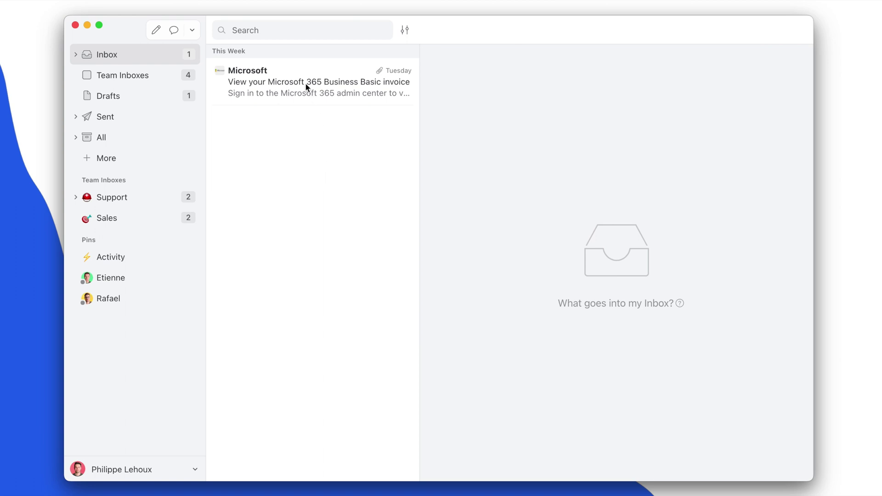
Open the 'View your Microsoft 365 Business Basic invoice' email from the Inbox.
{"action": "left_click", "coordinate": [306, 84]}
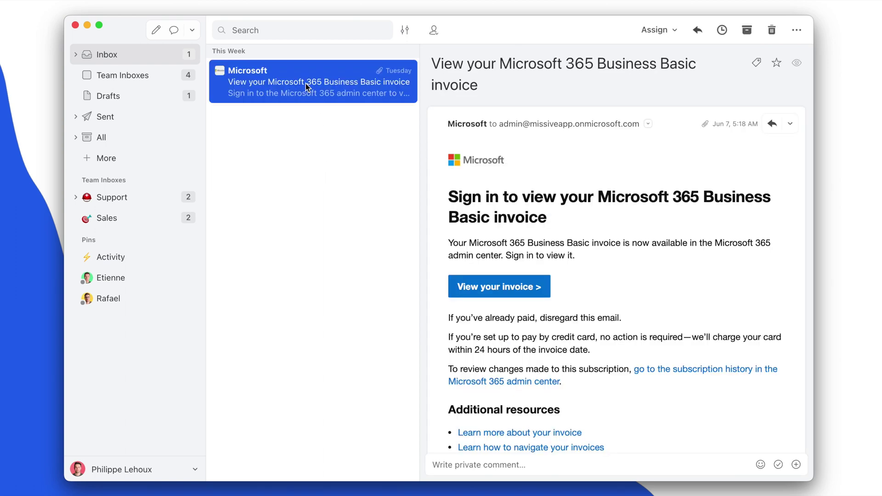
Label the Microsoft 365 invoice email as Customers / ACME inc. from the account's labels.
{"action": "left_click", "coordinate": [752, 61]}
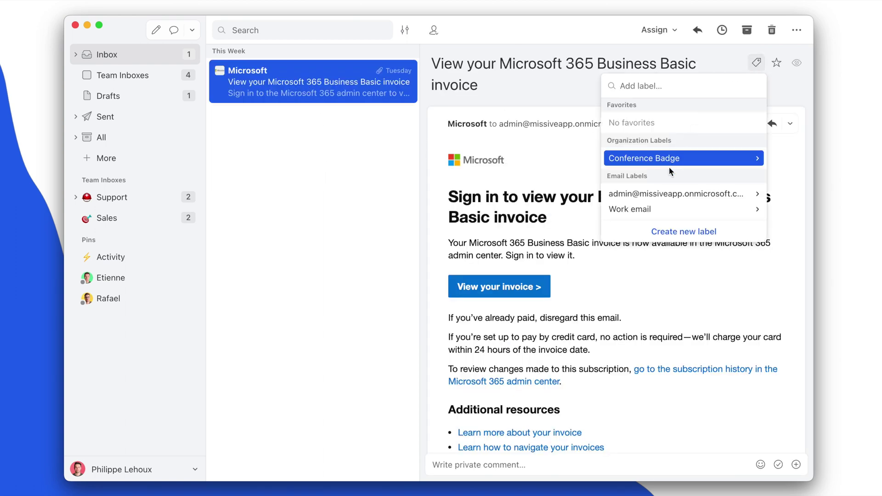
{"action": "left_click", "coordinate": [664, 194]}
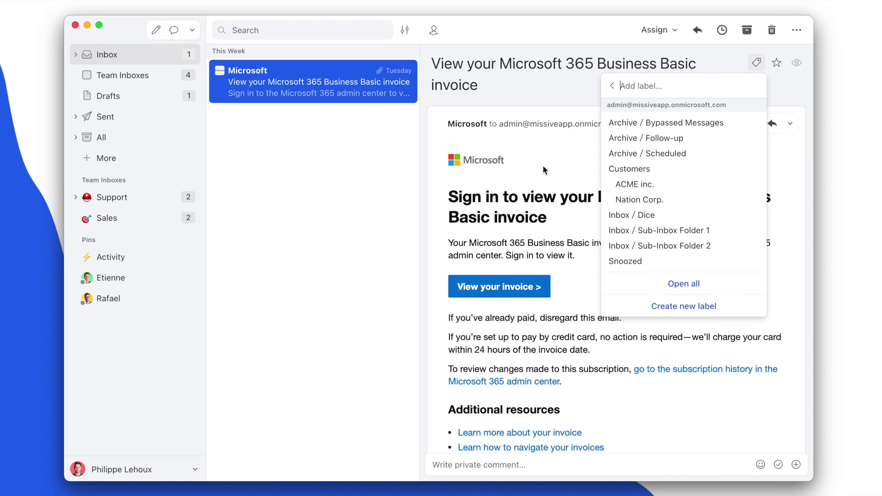
{"action": "left_click", "coordinate": [634, 183]}
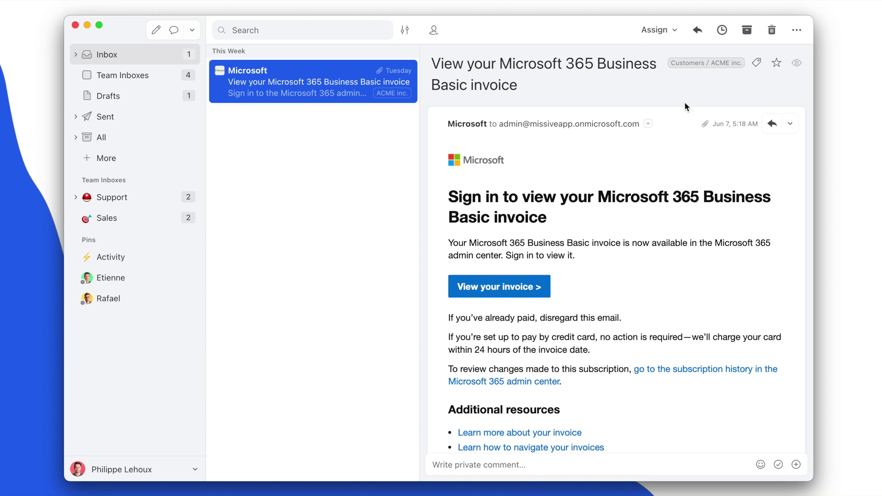
Move the invoice conversation into Customers/ACME inc., then view the All mailbox.
{"action": "left_click", "coordinate": [797, 30]}
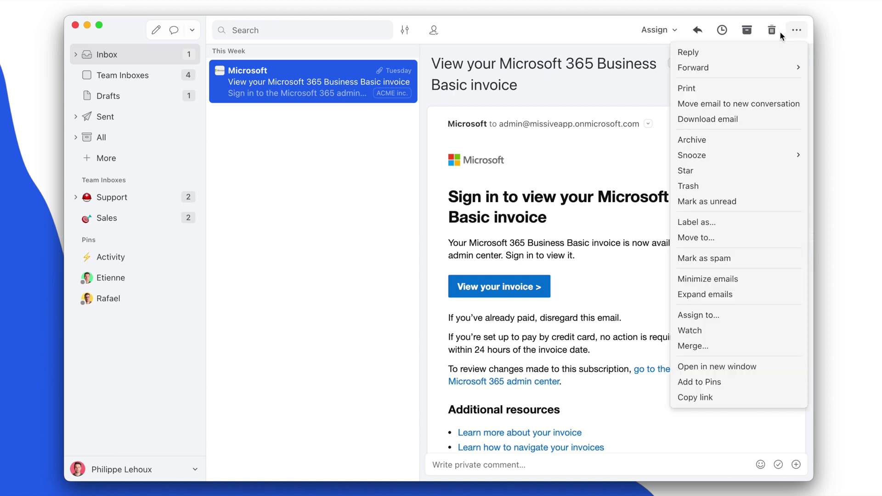
{"action": "left_click", "coordinate": [689, 237]}
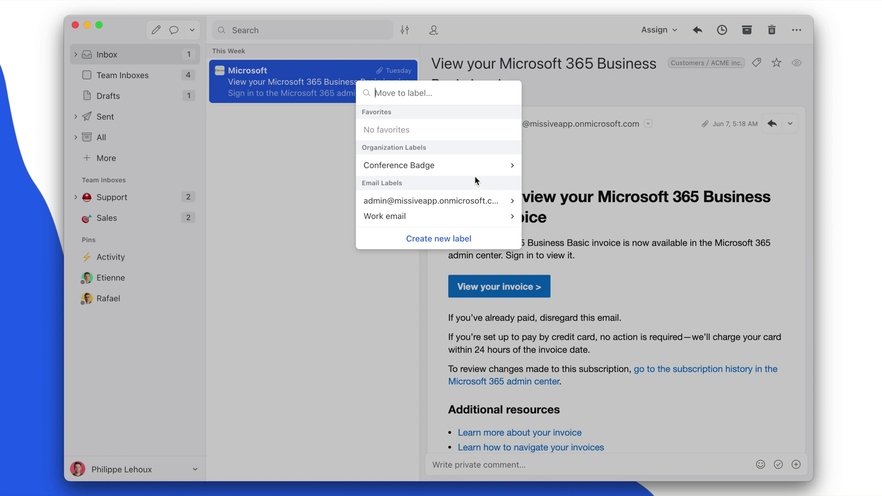
{"action": "type", "text": "acme"}
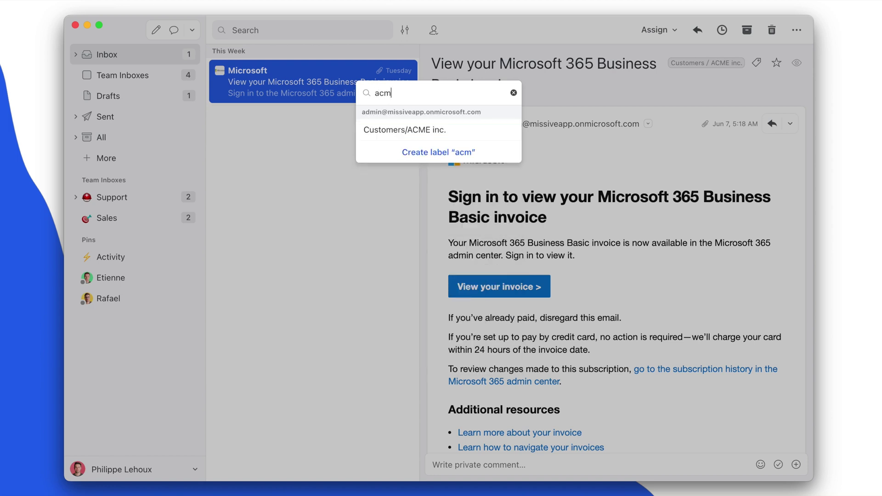
{"action": "left_click", "coordinate": [404, 129]}
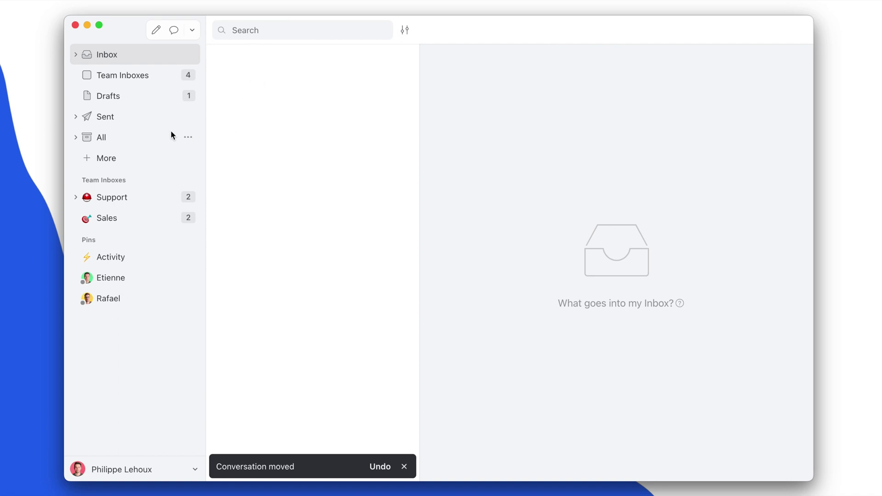
{"action": "left_click", "coordinate": [144, 138]}
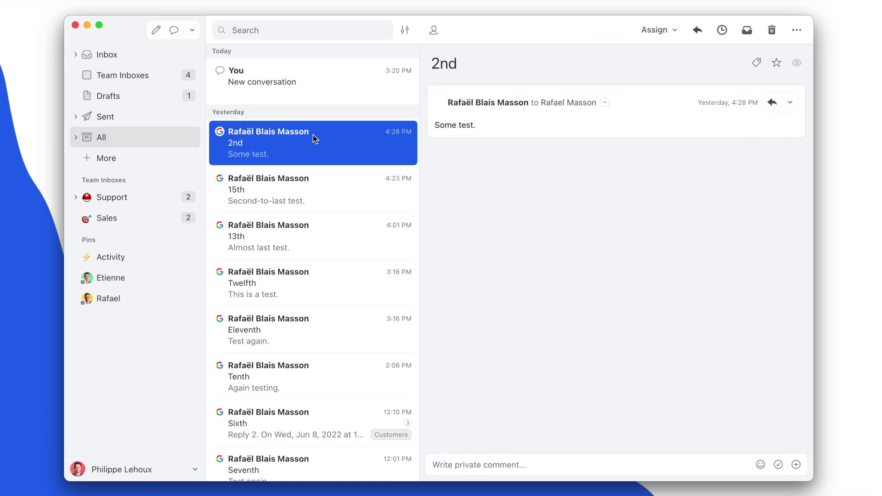
Move the '2nd' conversation to Customers/ACME inc. via command search, then return to Inbox.
{"action": "left_click", "coordinate": [796, 30]}
{"action": "left_click", "coordinate": [517, 229]}
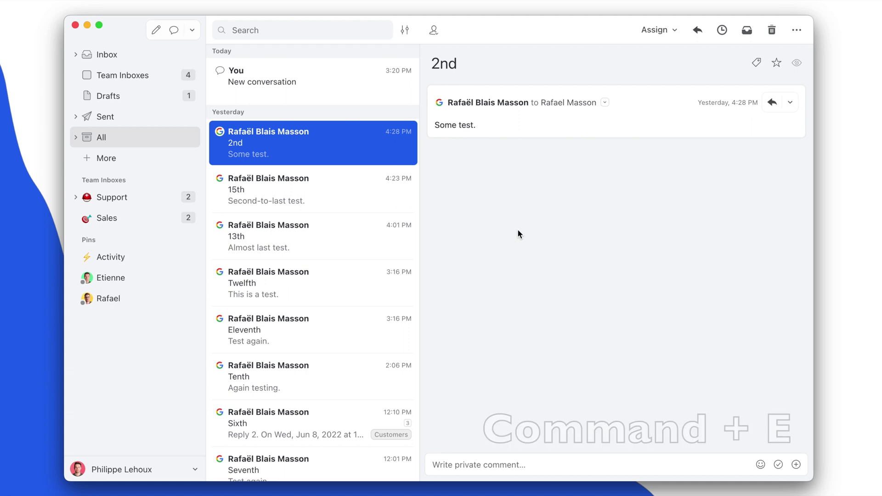
{"action": "key", "text": "ctrl+e"}
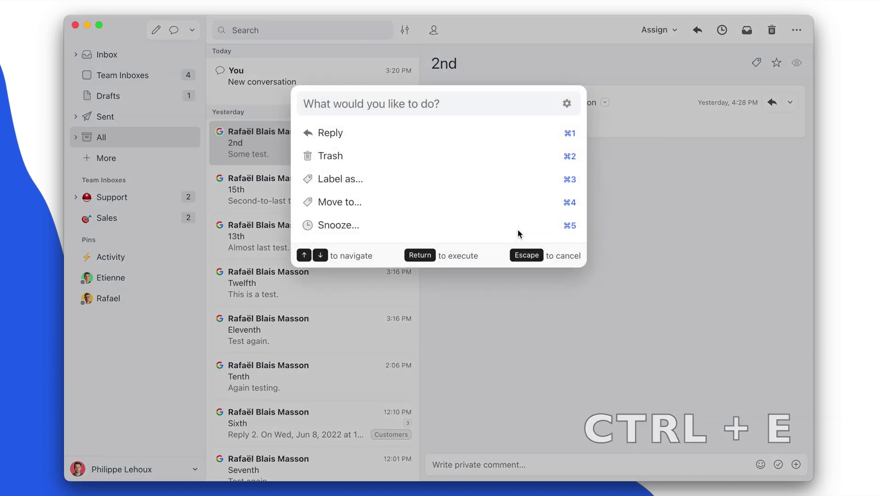
{"action": "type", "text": "move"}
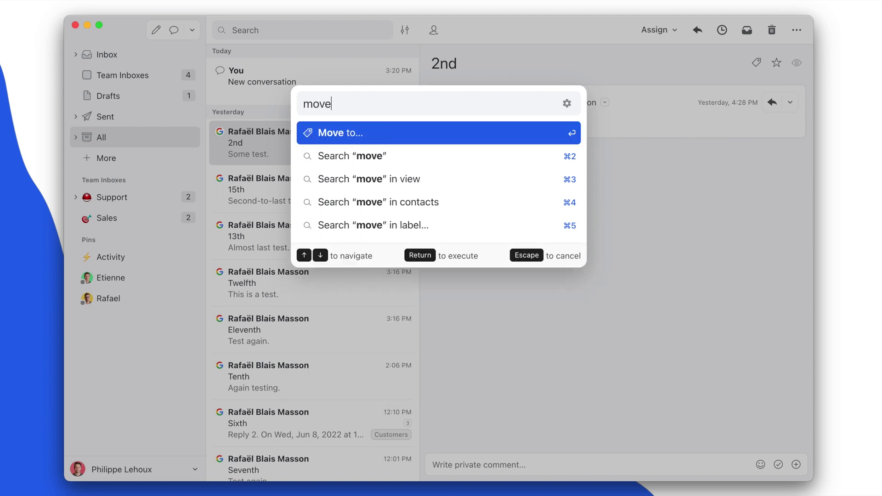
{"action": "key", "text": "Return"}
{"action": "type", "text": "acm"}
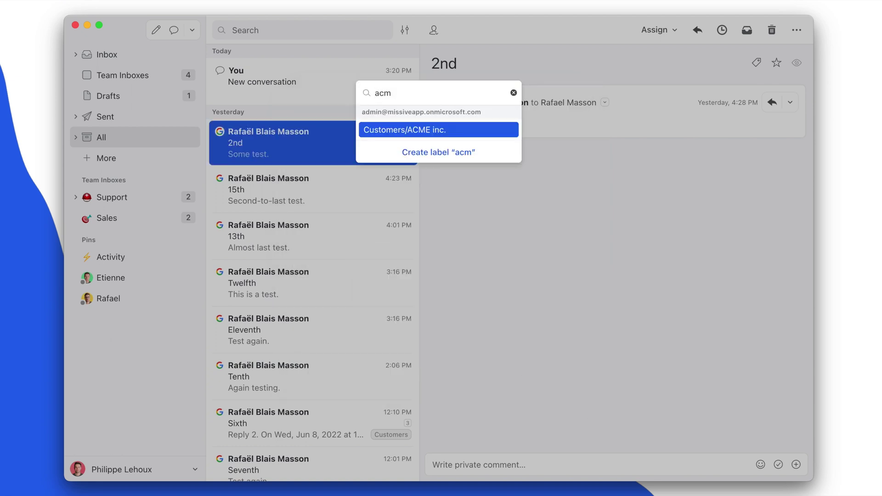
{"action": "key", "text": "Return"}
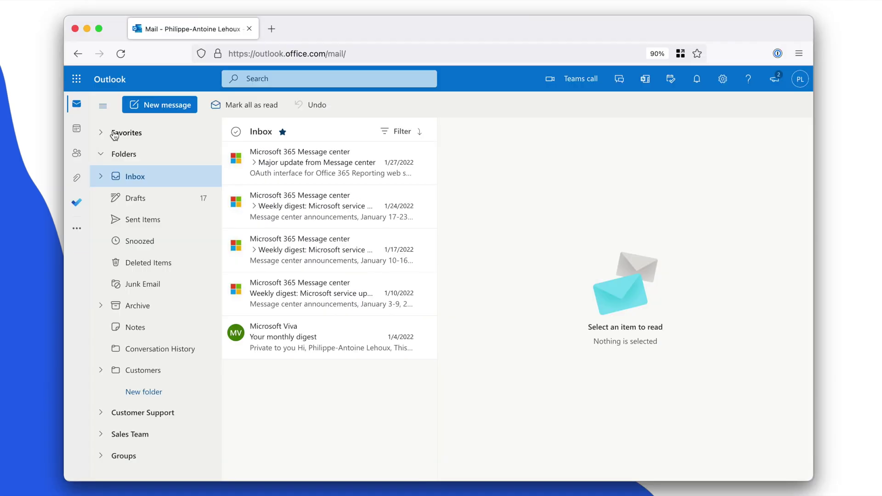
{"action": "left_click", "coordinate": [291, 161]}
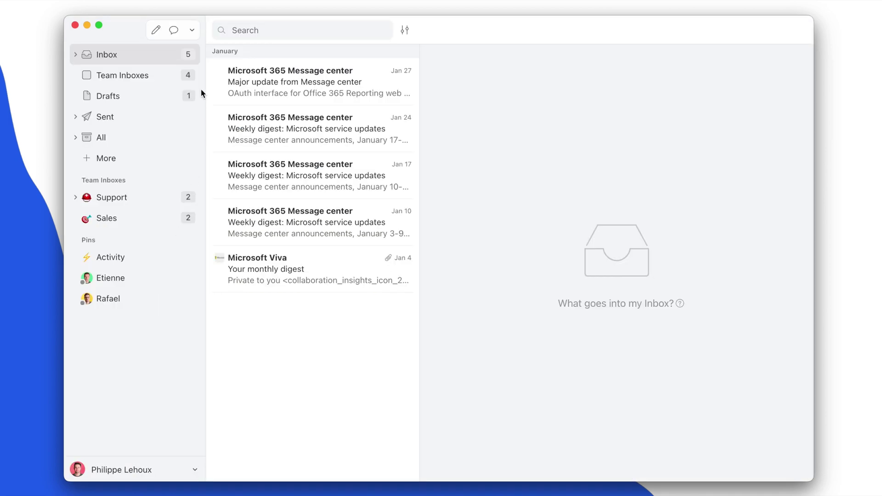
Archive the Major update, Weekly digest and remaining inbox conversations one after another.
{"action": "left_click", "coordinate": [264, 87]}
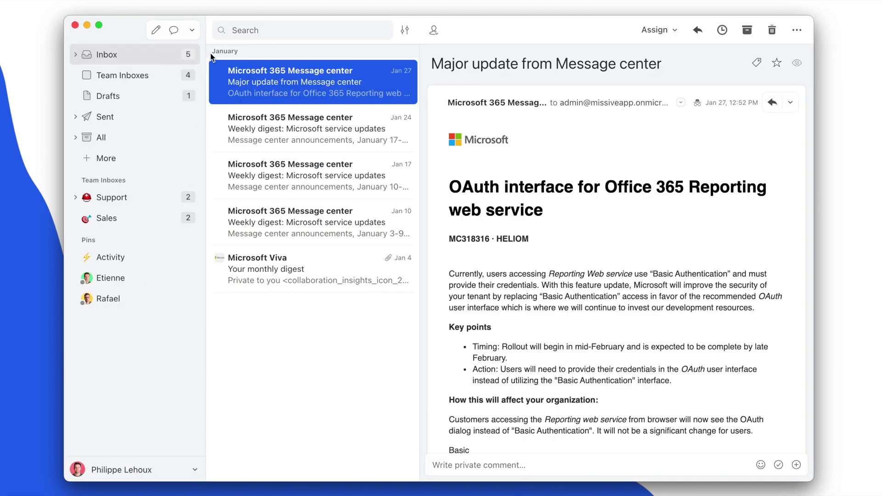
{"action": "left_click", "coordinate": [747, 30]}
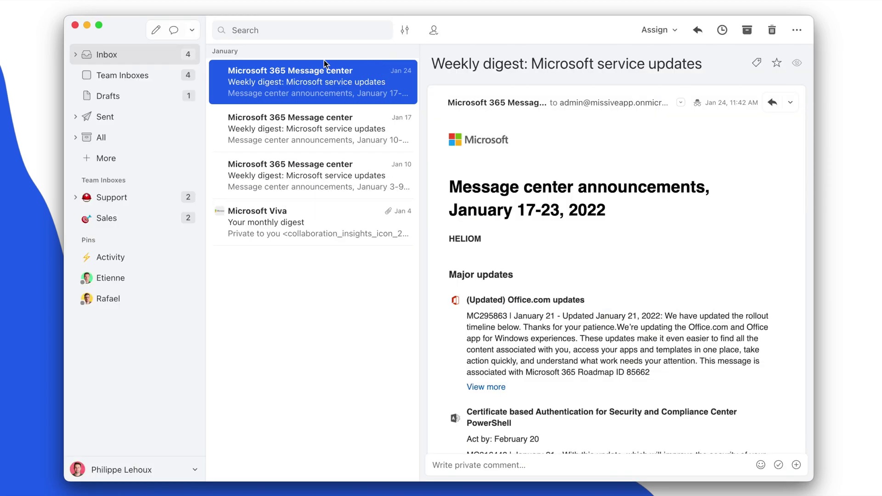
{"action": "left_click", "coordinate": [748, 30]}
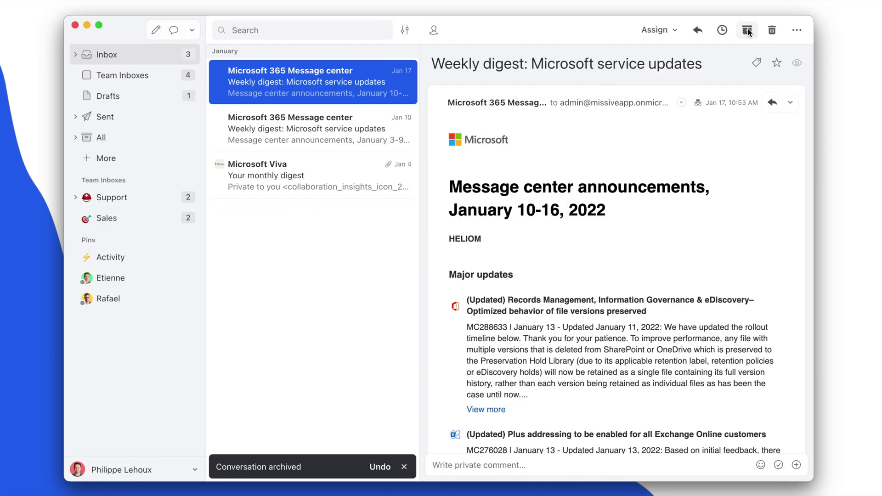
{"action": "left_click", "coordinate": [747, 30]}
{"action": "left_click", "coordinate": [747, 31]}
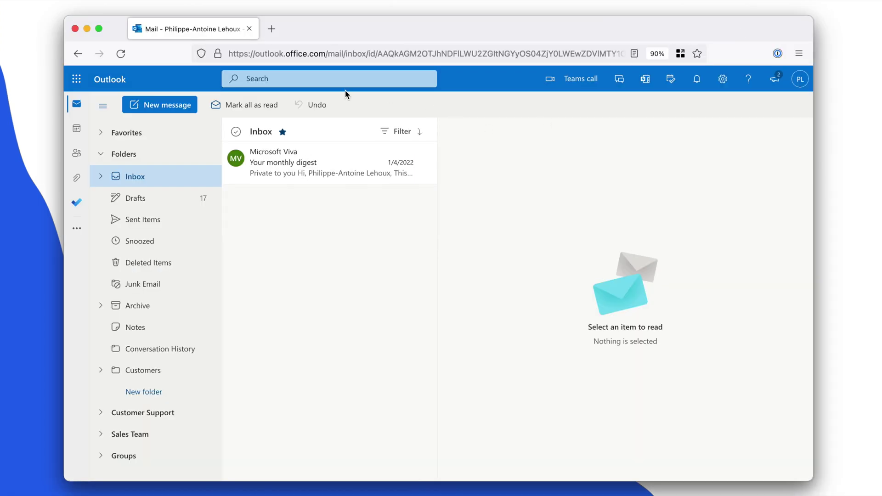
Reload Outlook's now-empty inbox and open the Archive folder listing the archived conversations.
{"action": "key", "text": "Delete"}
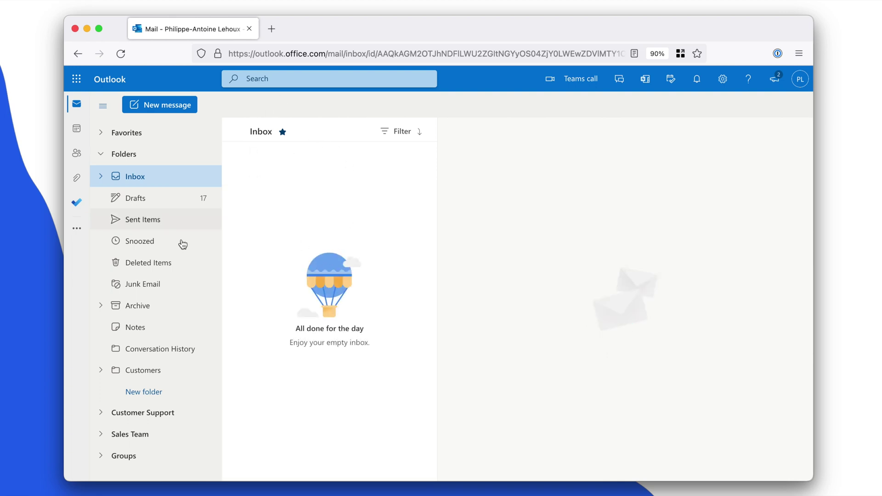
{"action": "left_click", "coordinate": [141, 310]}
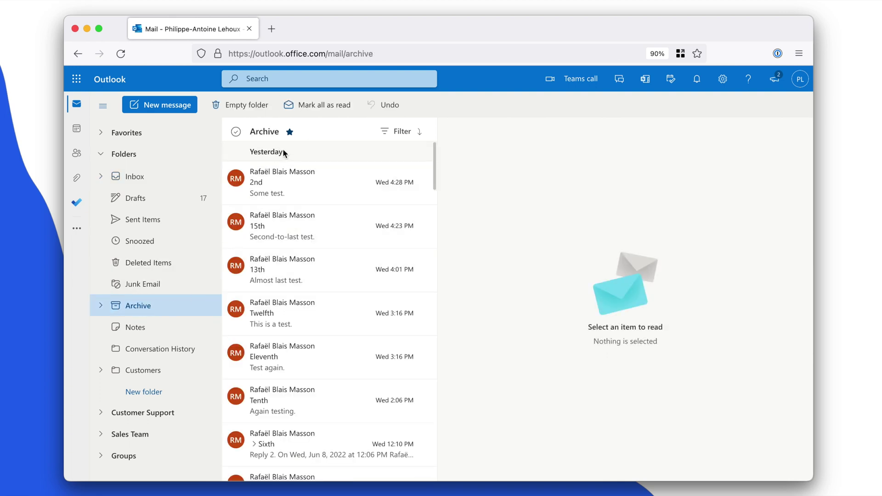
{"action": "scroll", "coordinate": [314, 210], "scroll_direction": "down", "scroll_amount": 2}
{"action": "scroll", "coordinate": [314, 211], "scroll_direction": "up", "scroll_amount": 2}
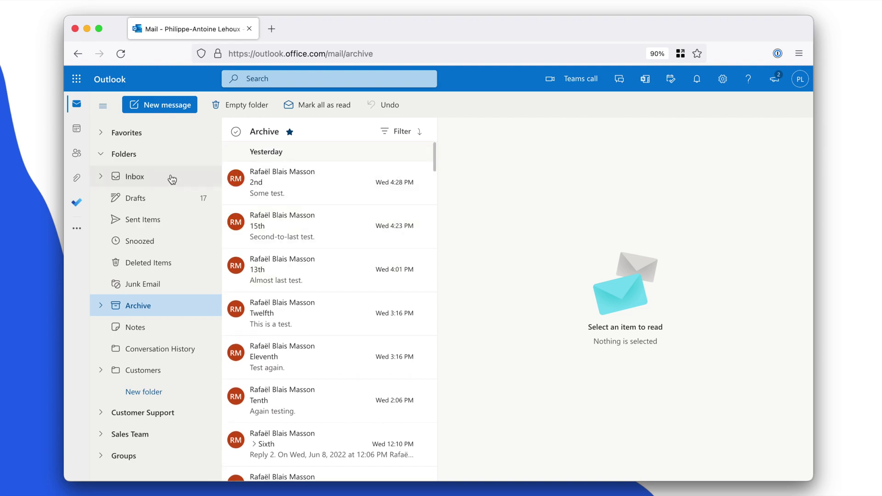